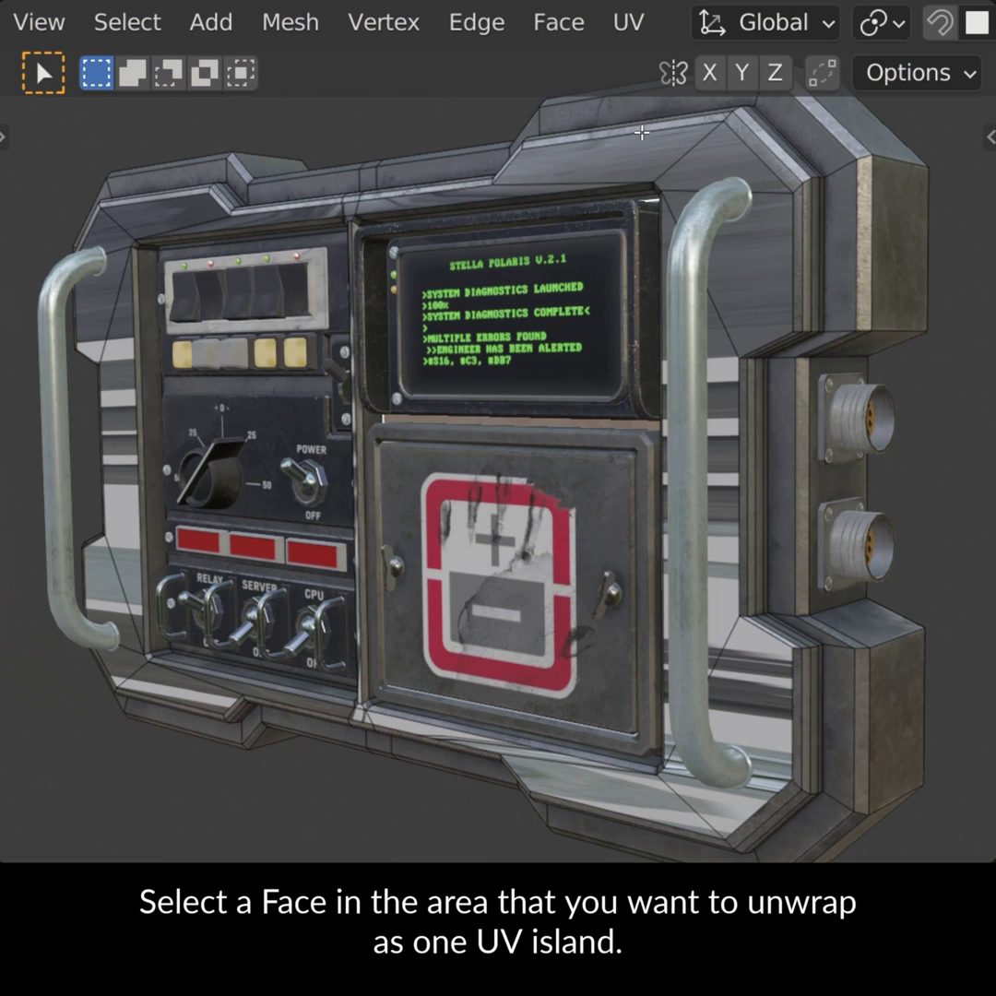
# Select a top-bevel face and grow it to linked flat faces at 42.6° sharpness
pyautogui.click(638, 171)
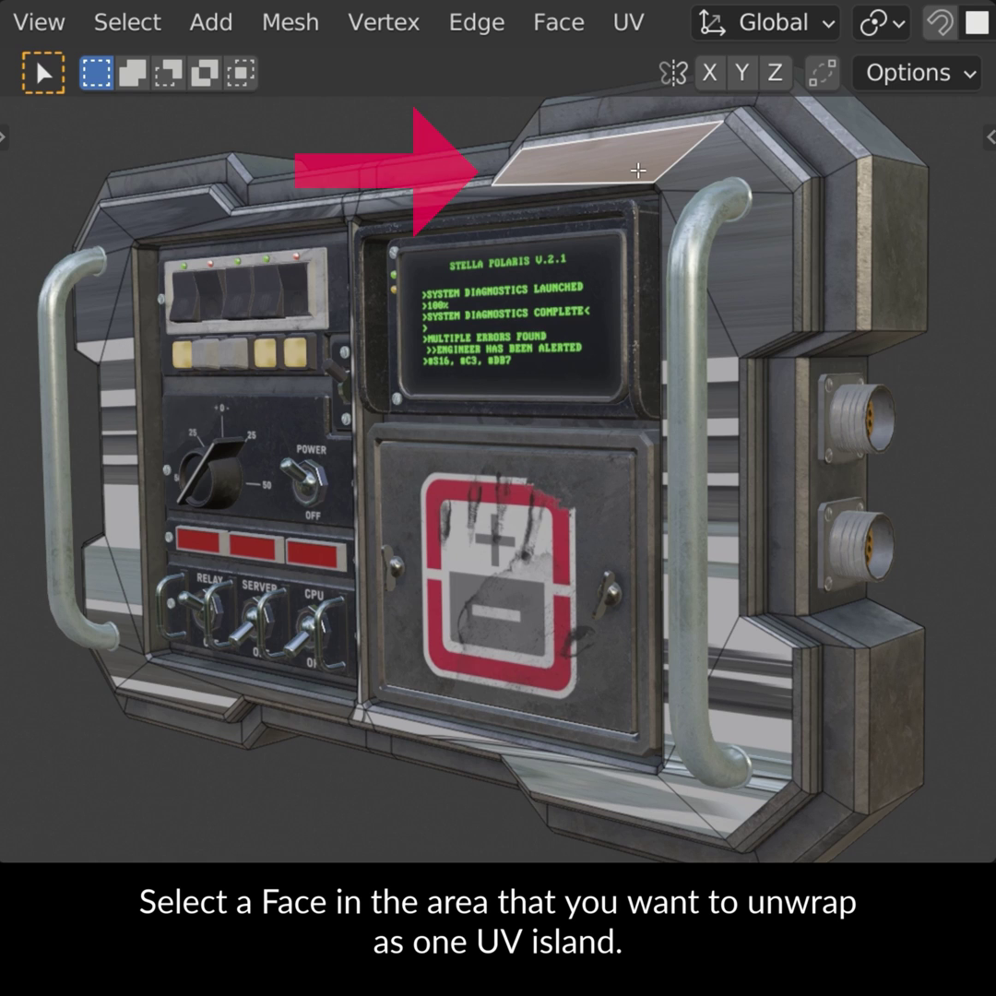
pyautogui.click(127, 22)
pyautogui.moveTo(215, 696)
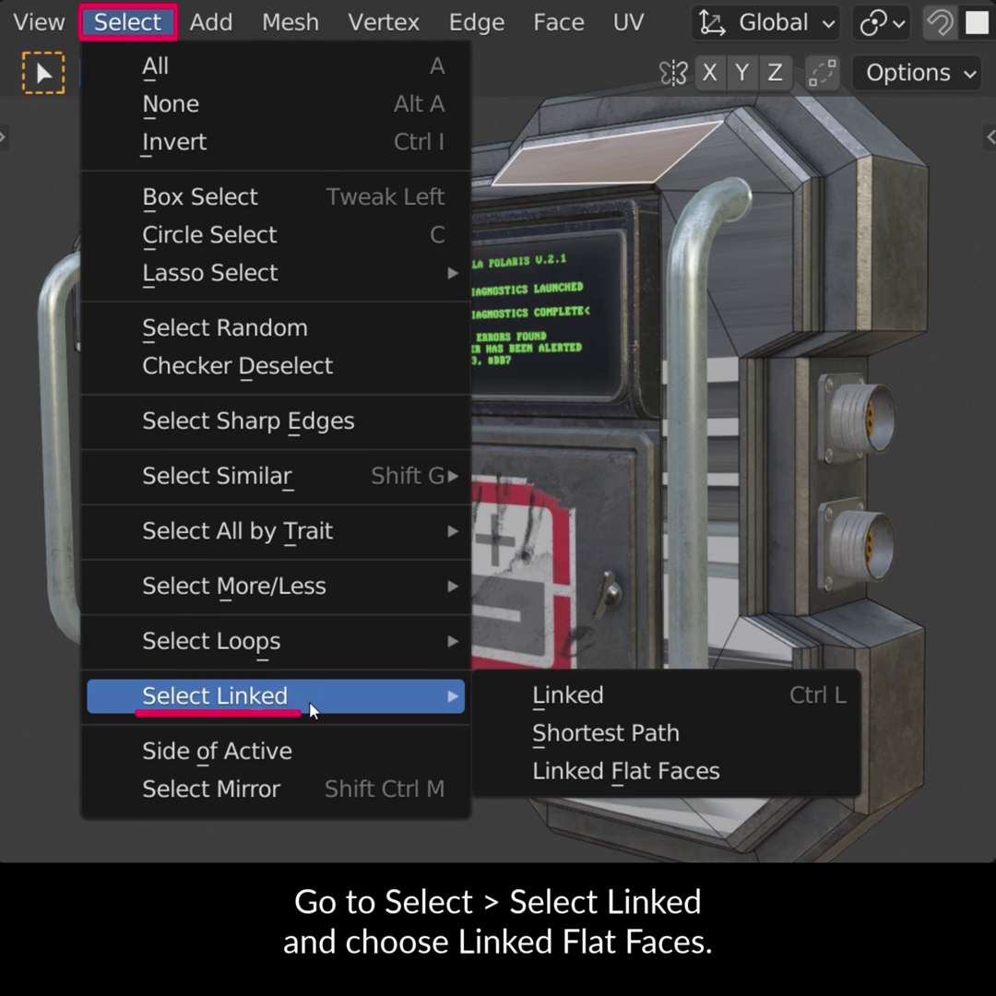
pyautogui.click(755, 781)
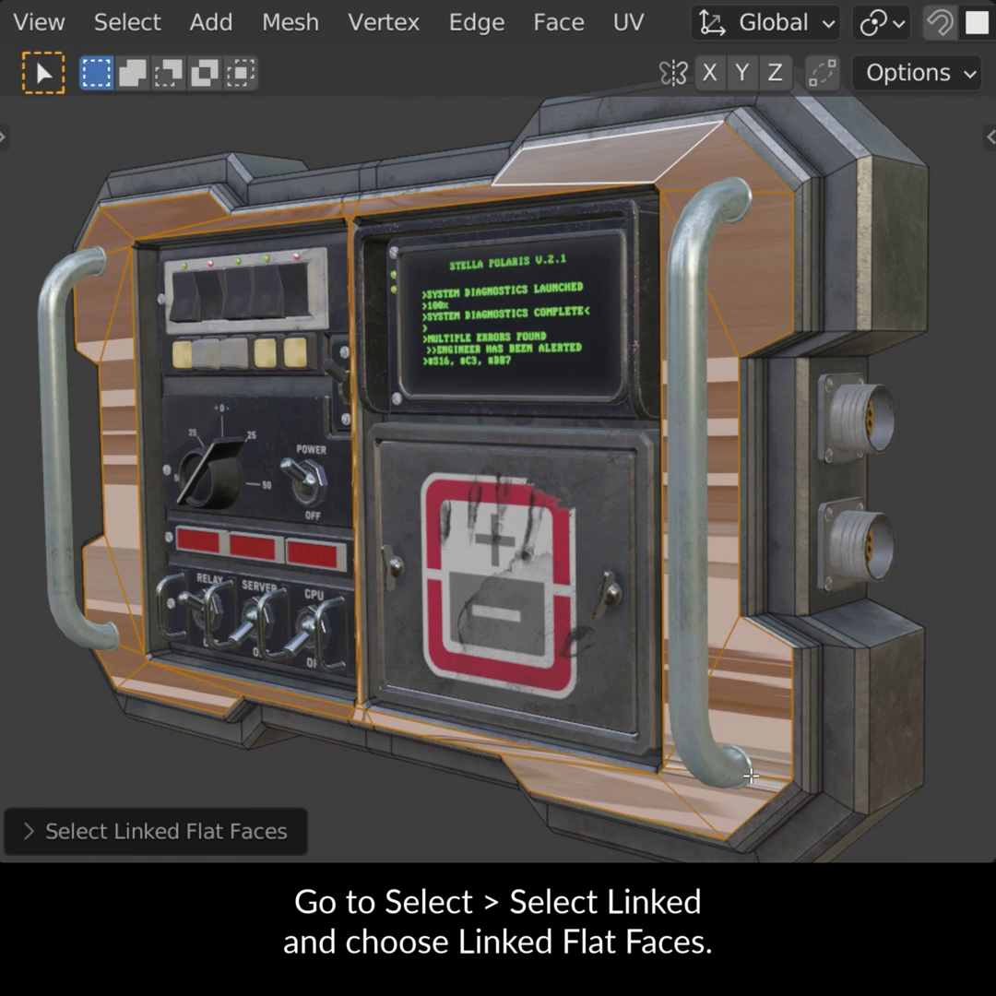
pyautogui.click(37, 841)
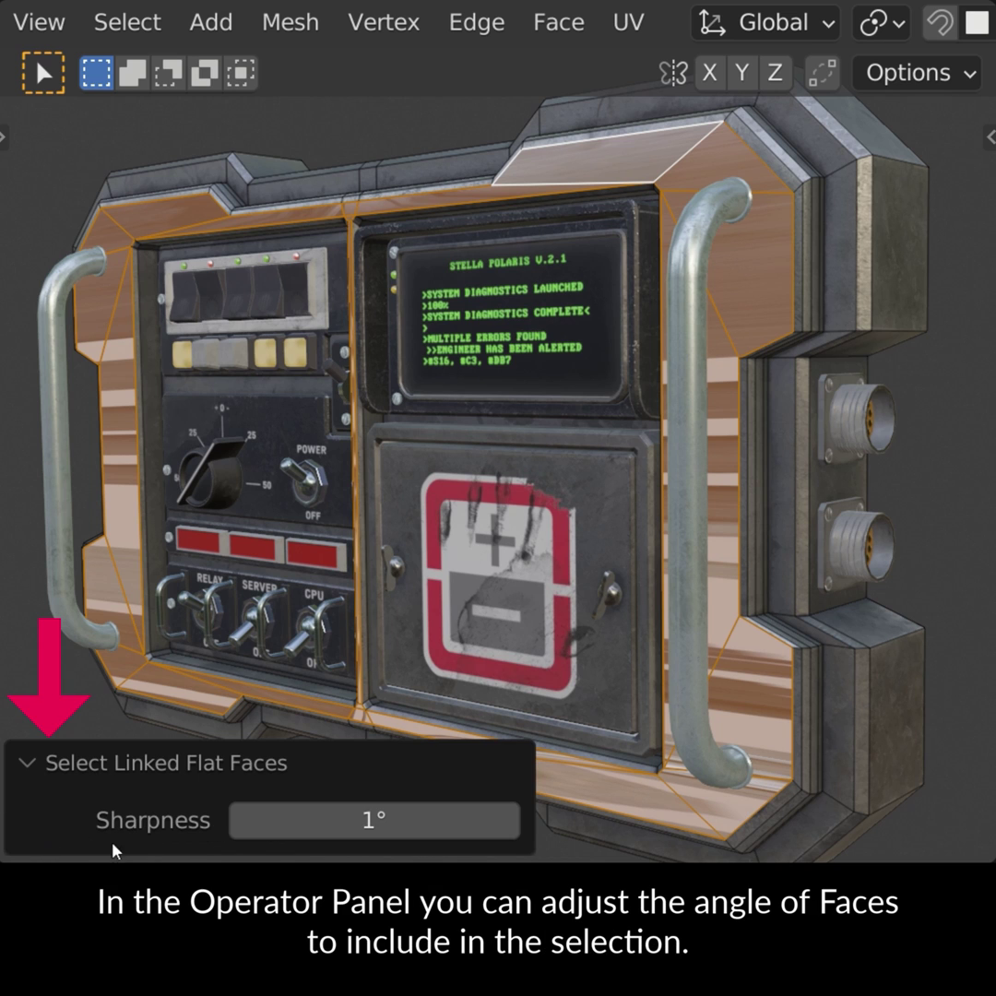
pyautogui.moveTo(240, 820); pyautogui.dragTo(415, 820)
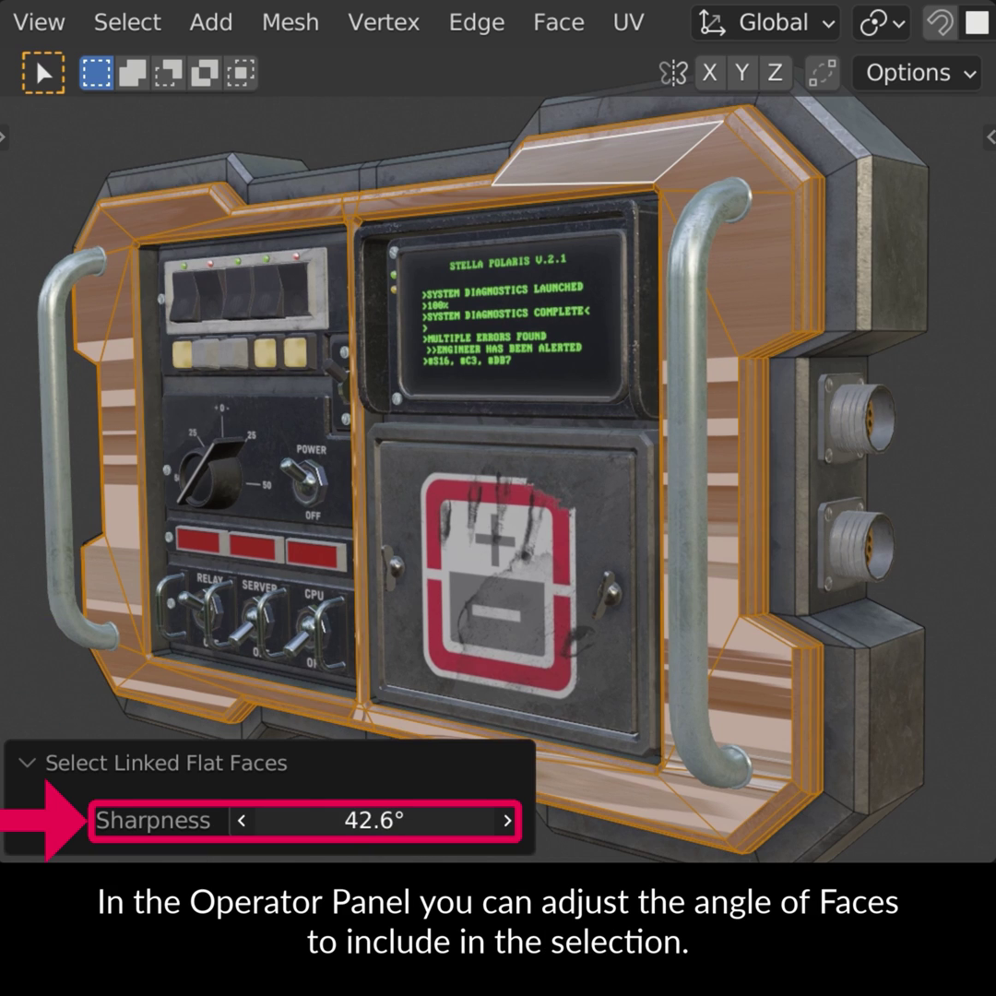
# Mark the frame border's boundary loop as seams, then reselect its flat faces and unwrap them
pyautogui.click(122, 22)
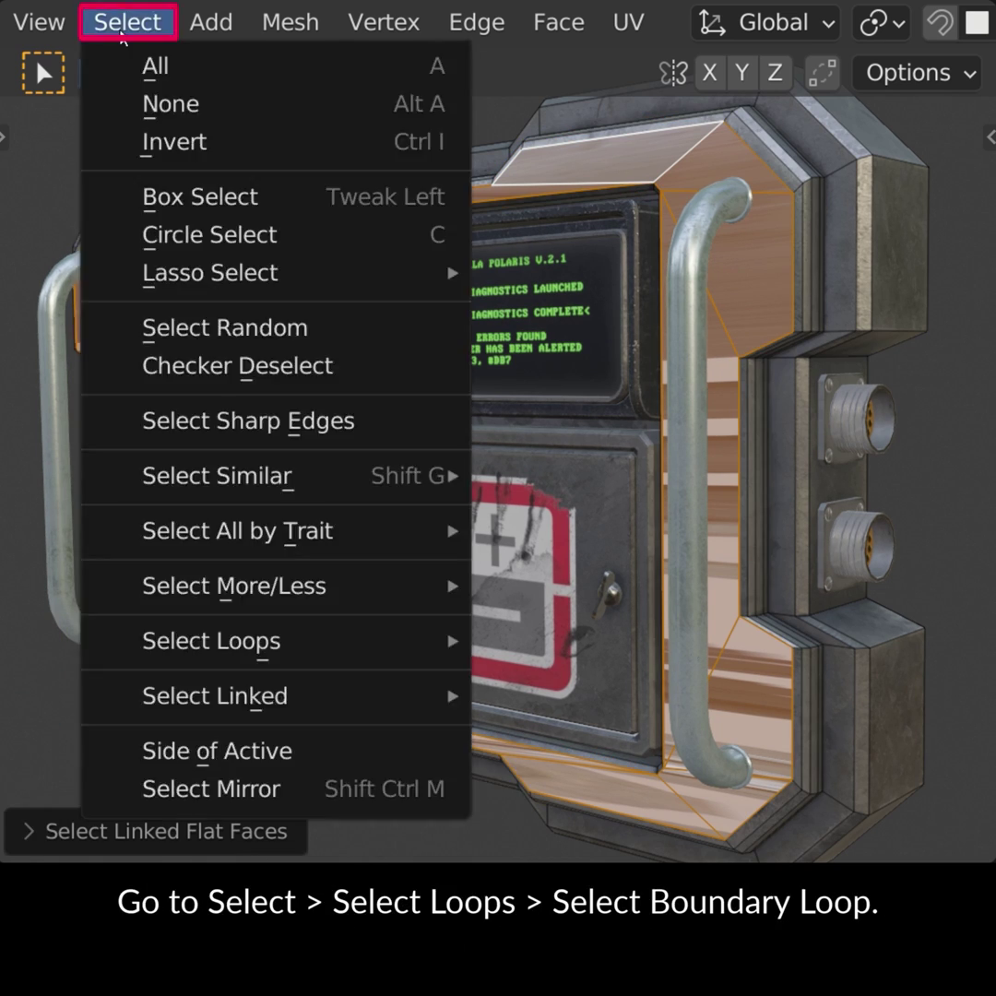
pyautogui.moveTo(211, 641)
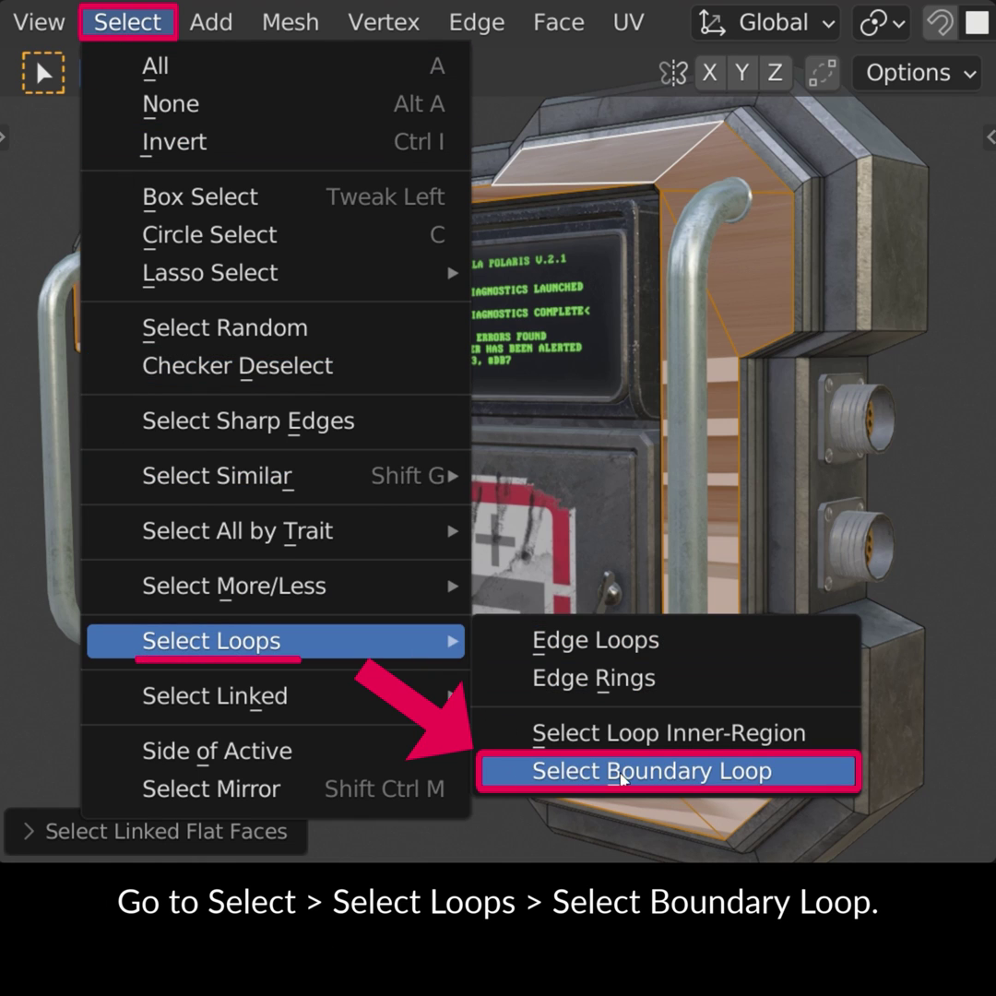
pyautogui.click(660, 780)
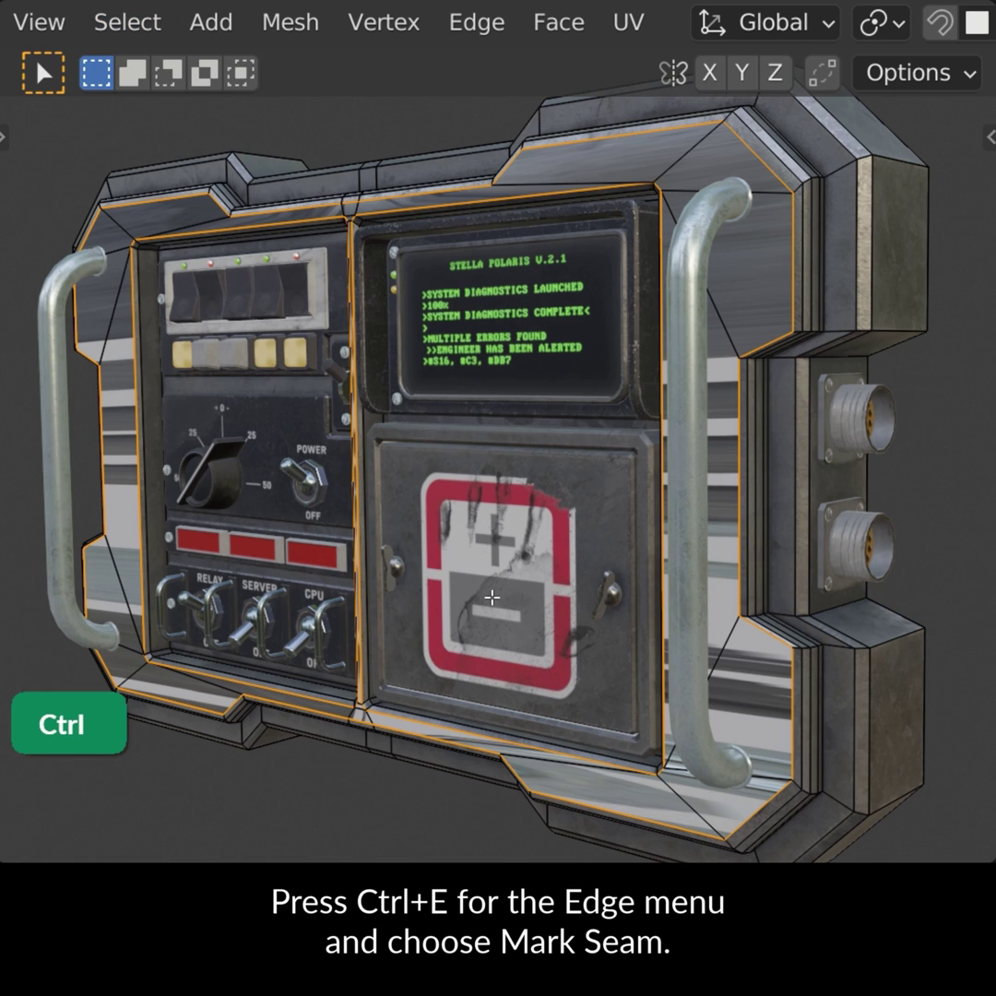
pyautogui.hotkey('ctrl', 'e')
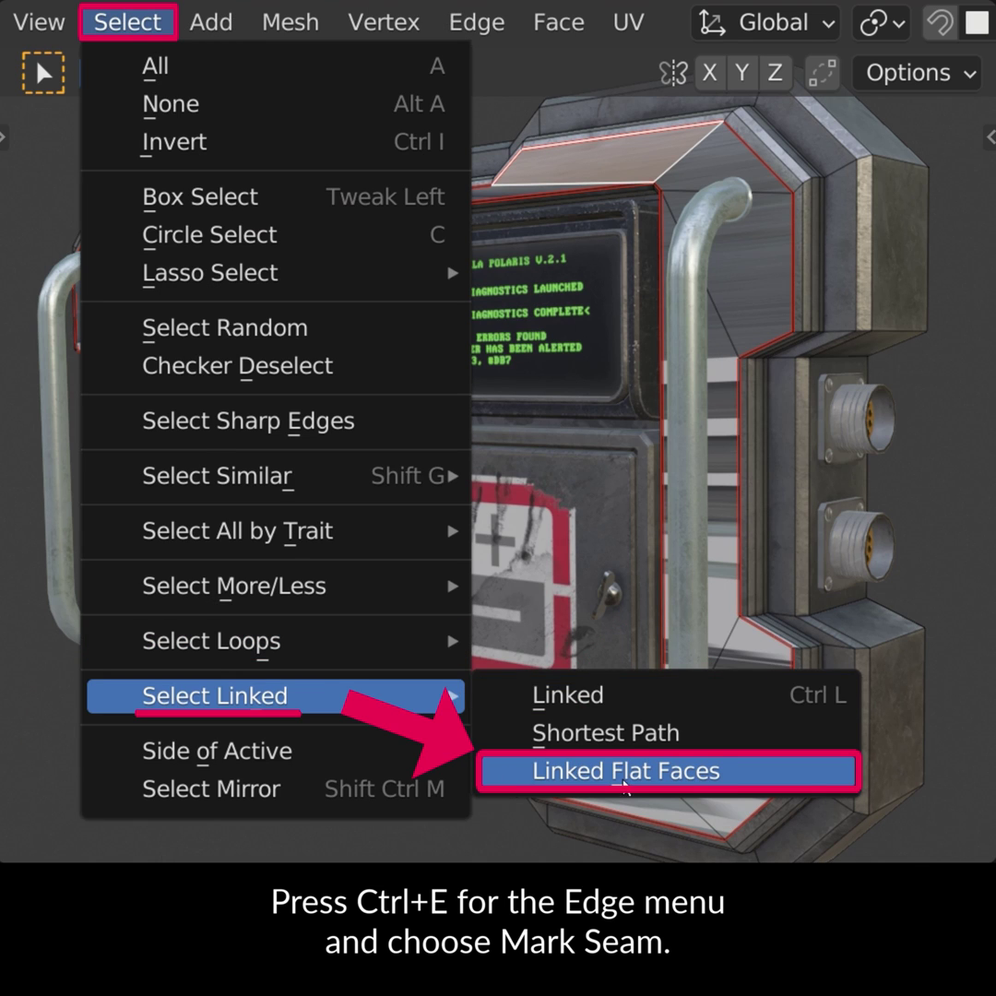
pyautogui.click(623, 786)
pyautogui.press('u')
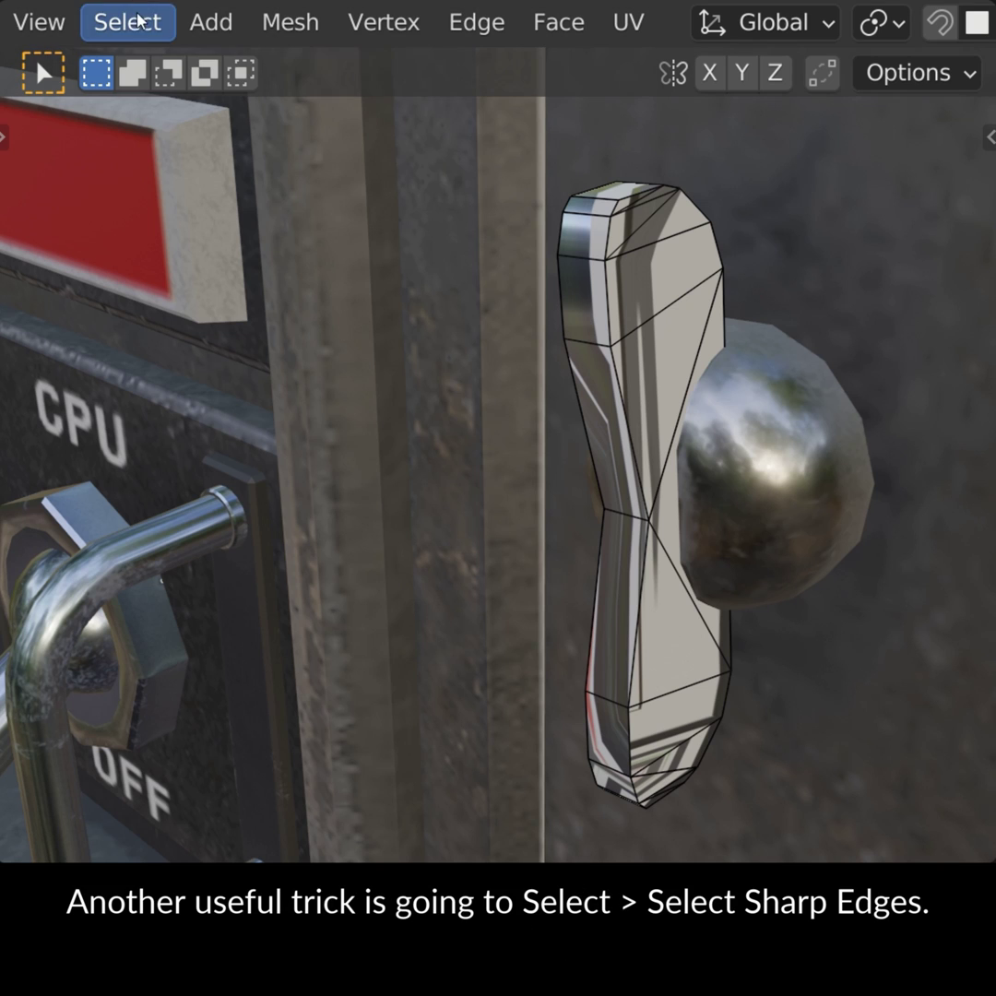
# Select the switch lever's sharp edges, lowering the sharpness threshold to about 41°
pyautogui.click(136, 25)
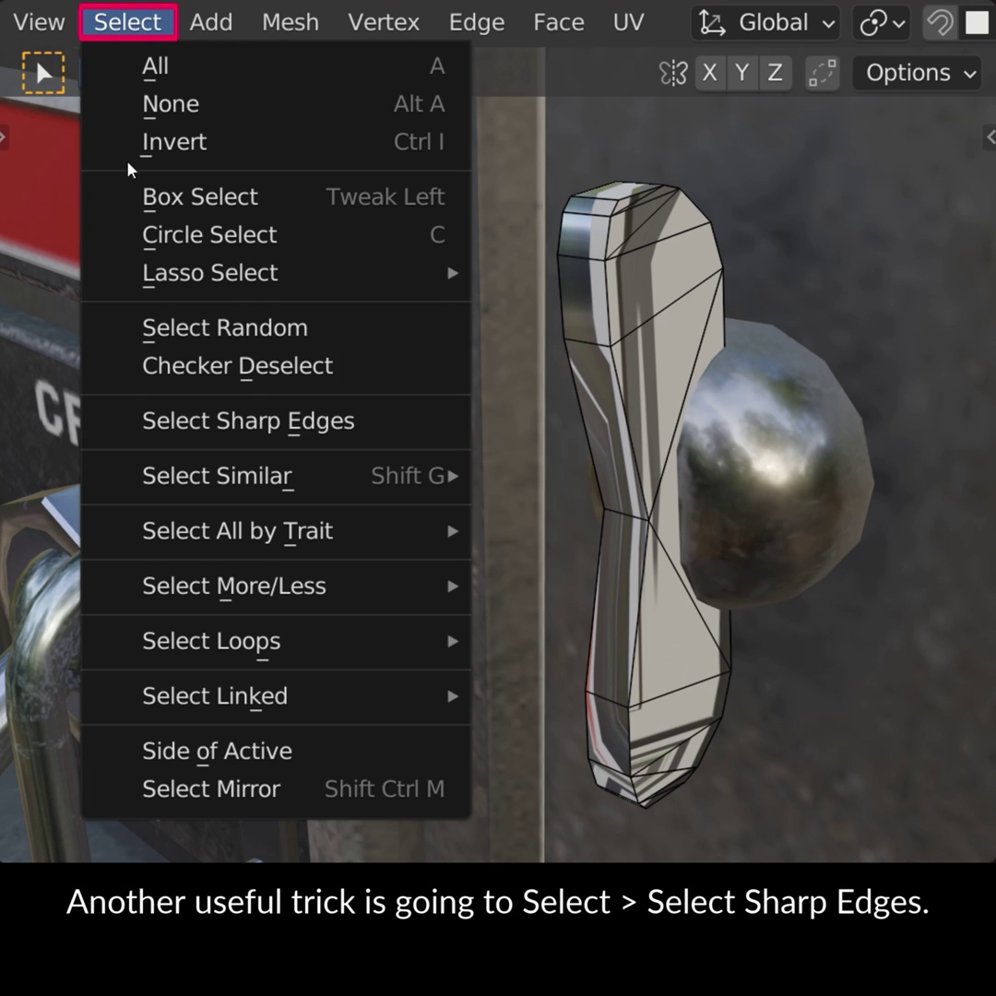
pyautogui.click(354, 420)
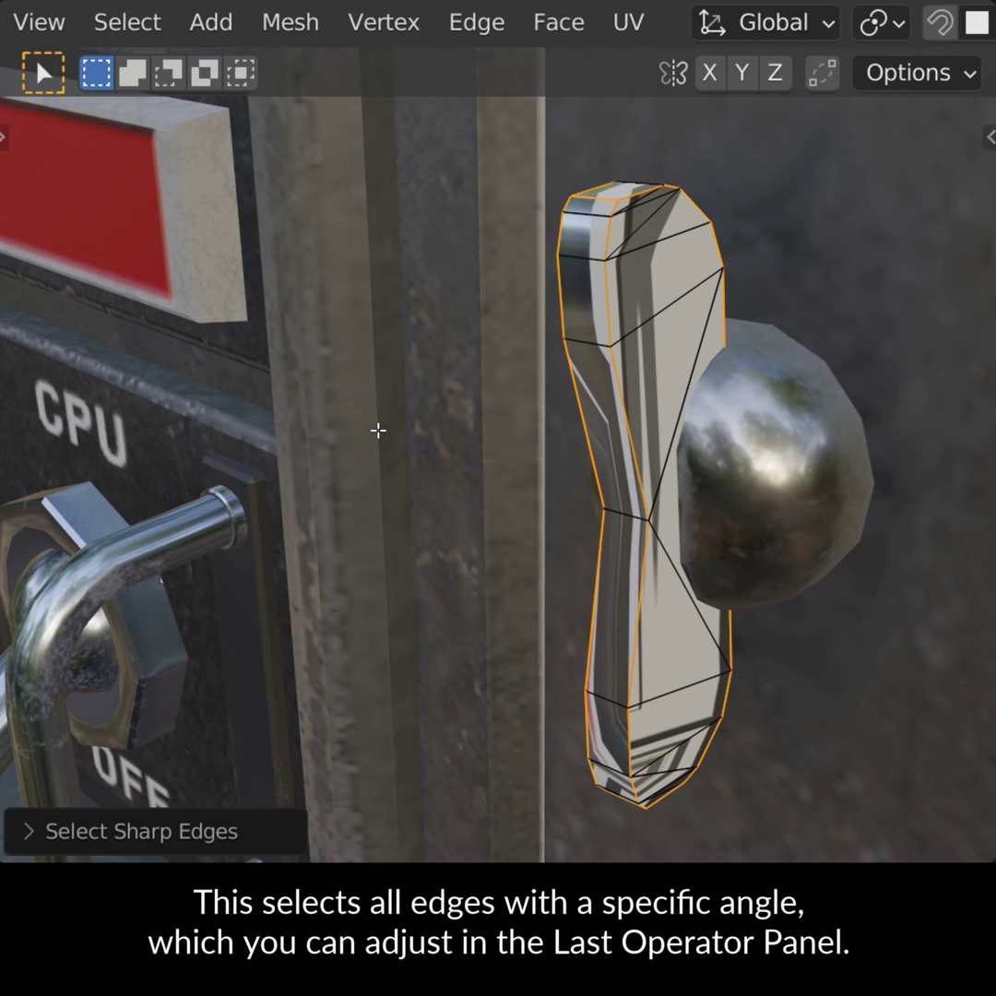
pyautogui.click(213, 829)
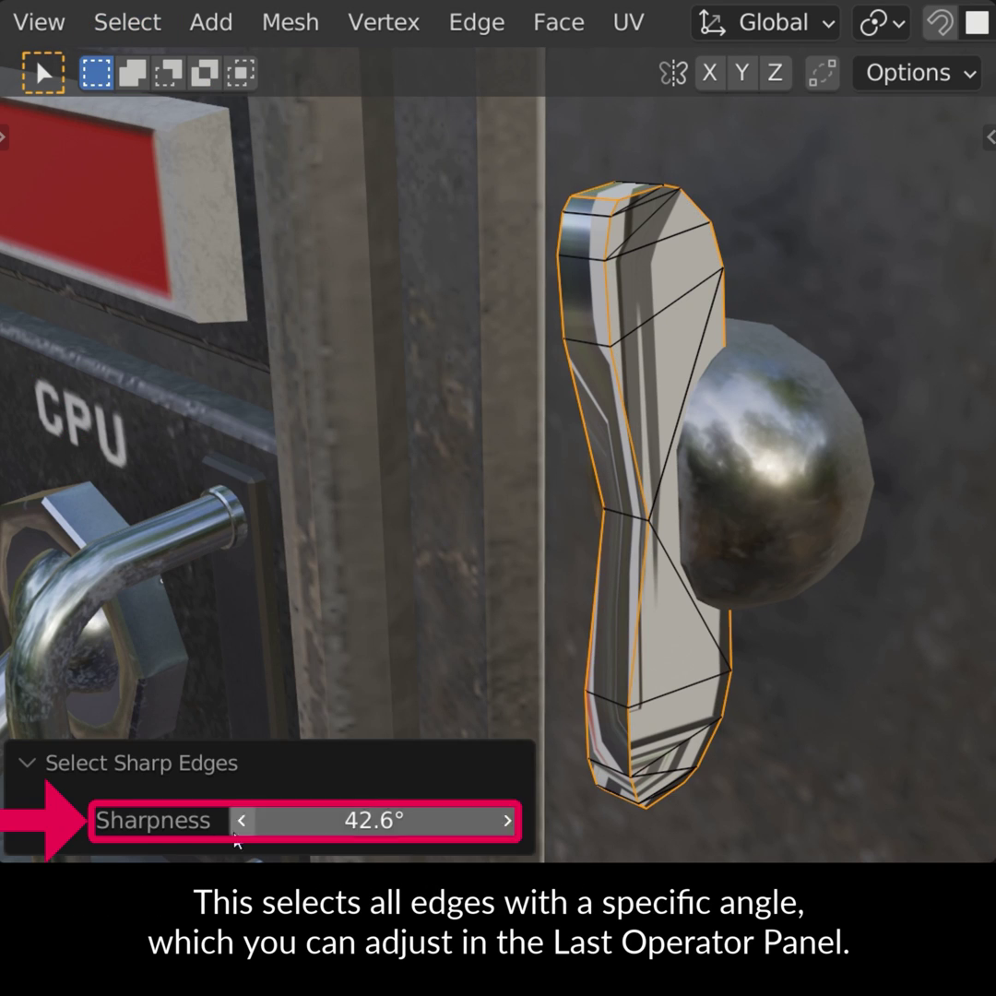
pyautogui.moveTo(374, 820)
pyautogui.mouseDown()
pyautogui.moveTo(305, 820)
pyautogui.moveTo(387, 820)
pyautogui.mouseUp()
# Mark the lever's sharp edges as seams and unwrap the lever along them
pyautogui.hotkey('ctrl', 'e')
pyautogui.click(349, 687)
pyautogui.press('u')
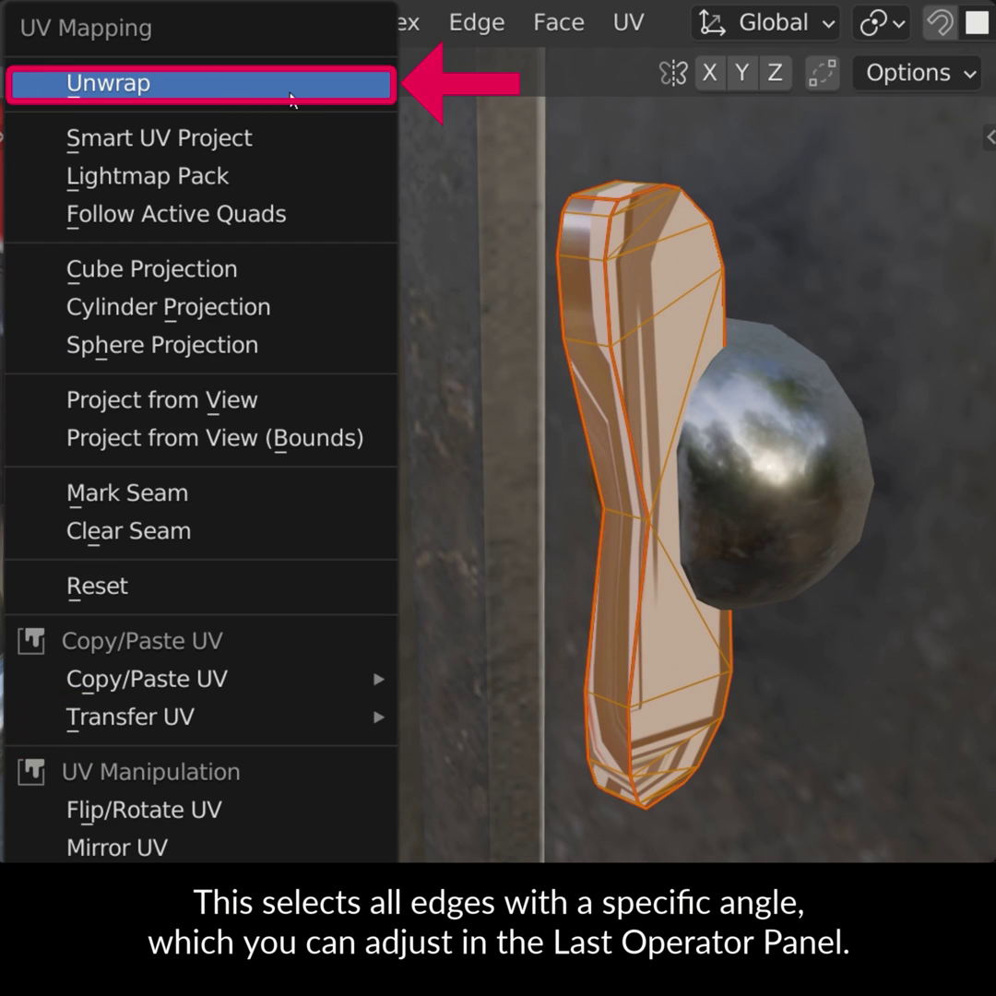
pyautogui.click(292, 85)
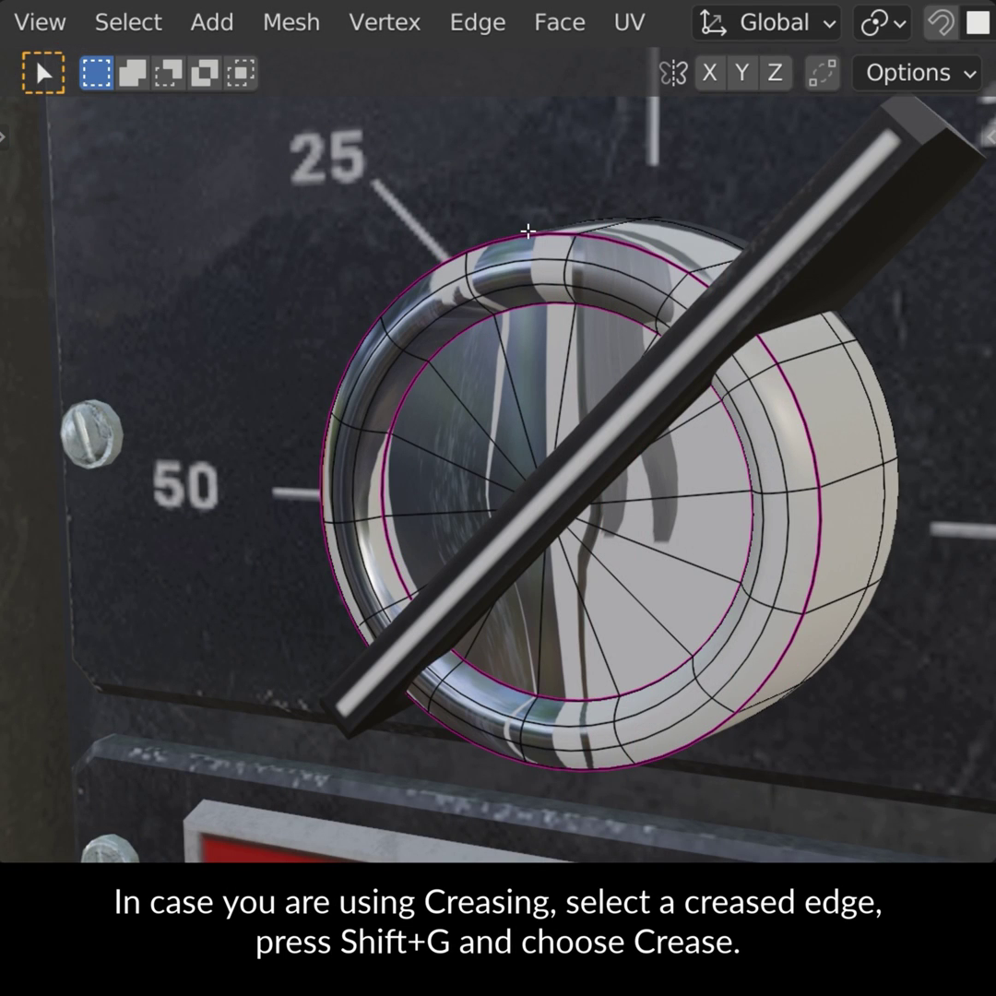
# Select all edges sharing the dial's crease, then the lever tip's sharp edges, ready for seam marking
pyautogui.hotkey('shift', 'g')
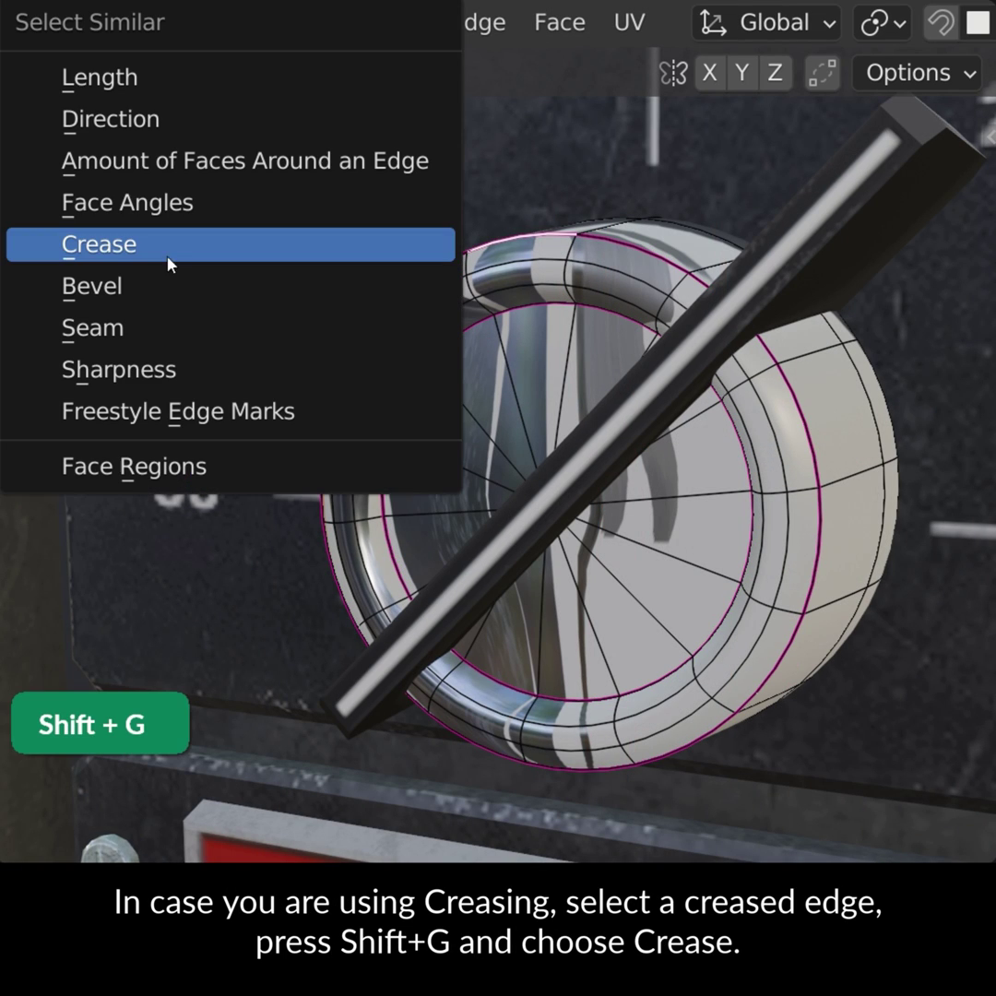
pyautogui.click(199, 251)
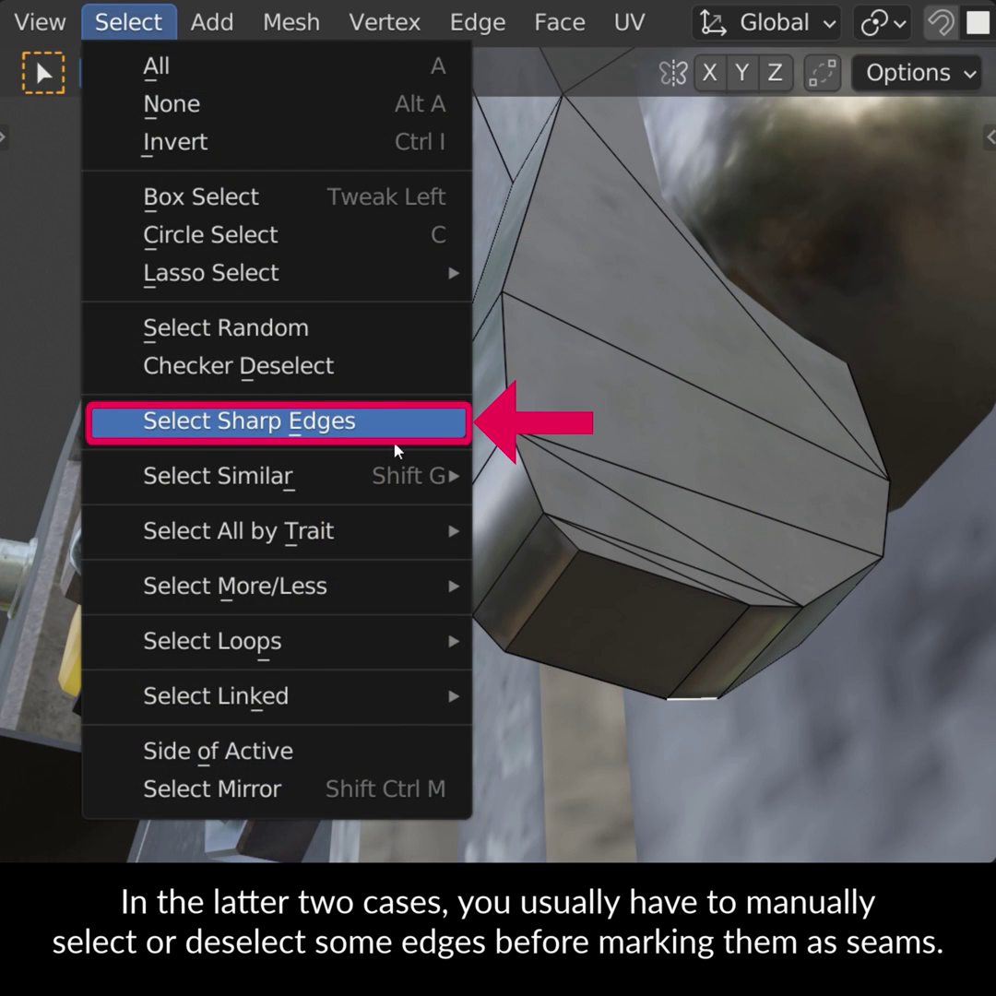
pyautogui.click(396, 421)
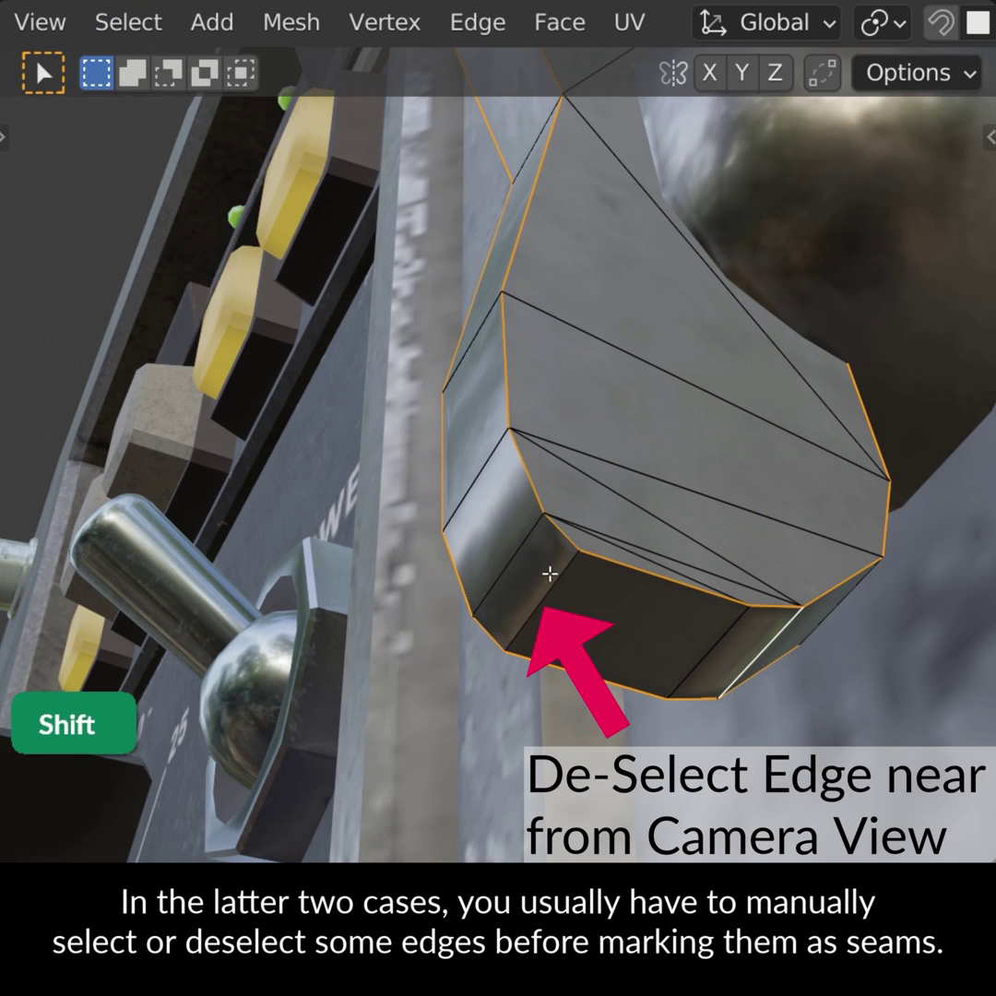
pyautogui.hotkey('ctrl', 'e')
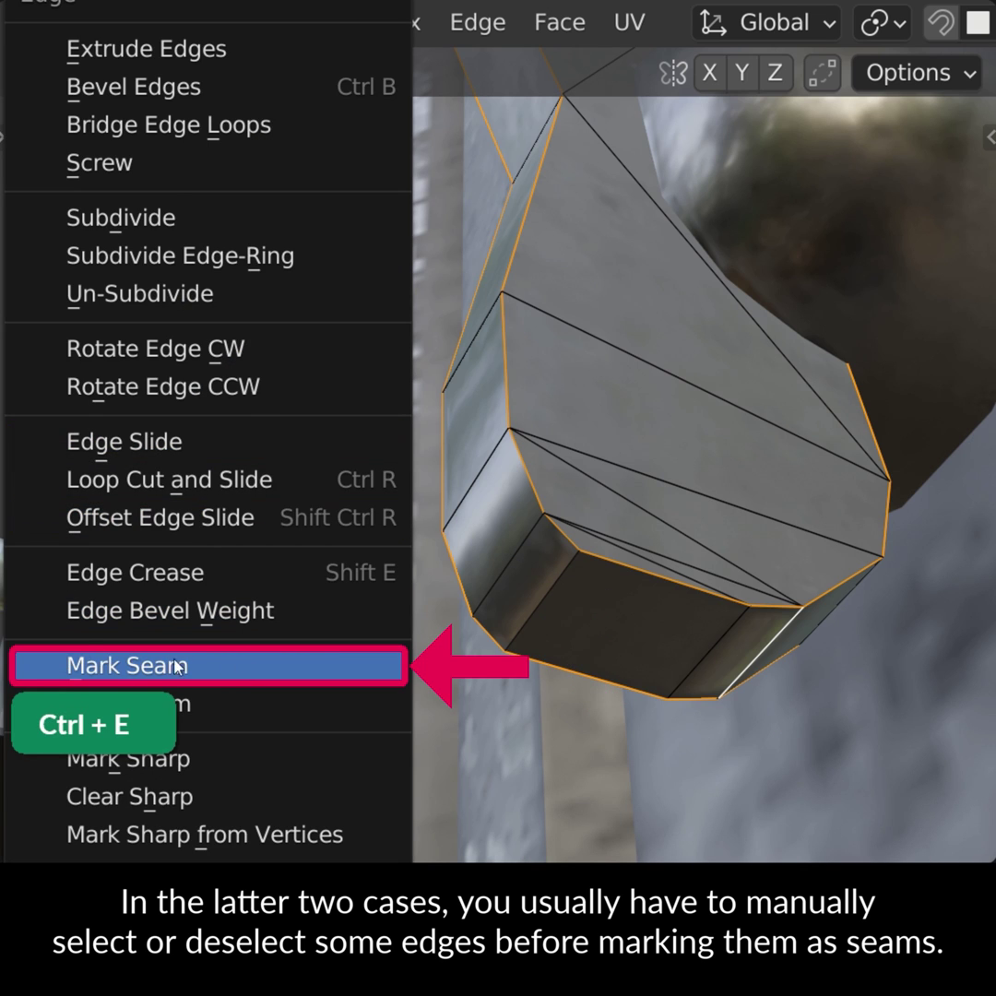